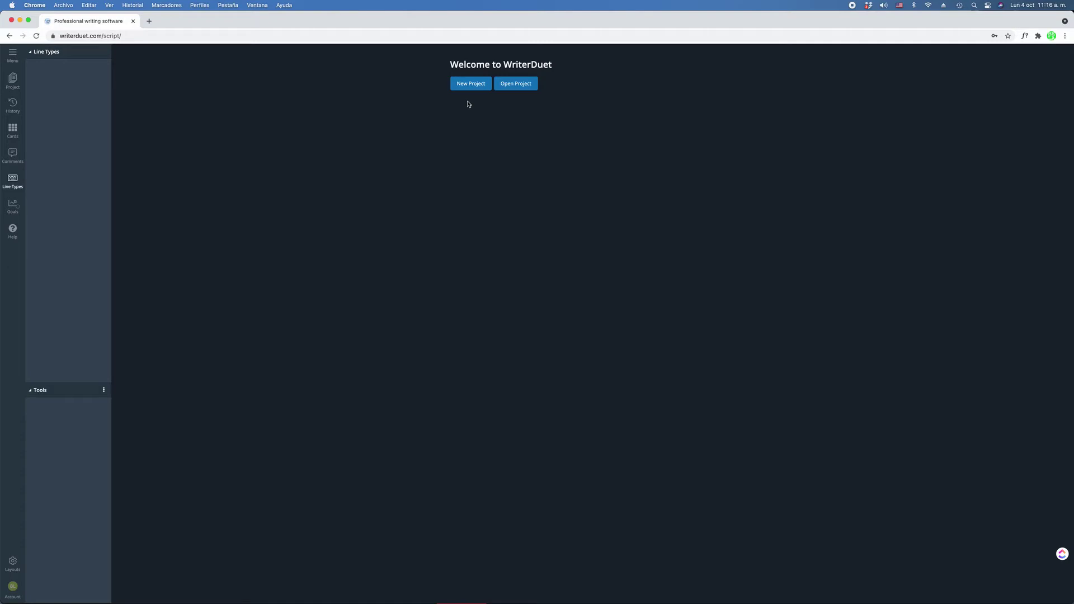
# - Create a project titled "Project Name" with a first document "First Document Name" based on the Screenplay template
pyautogui.click(518, 85)
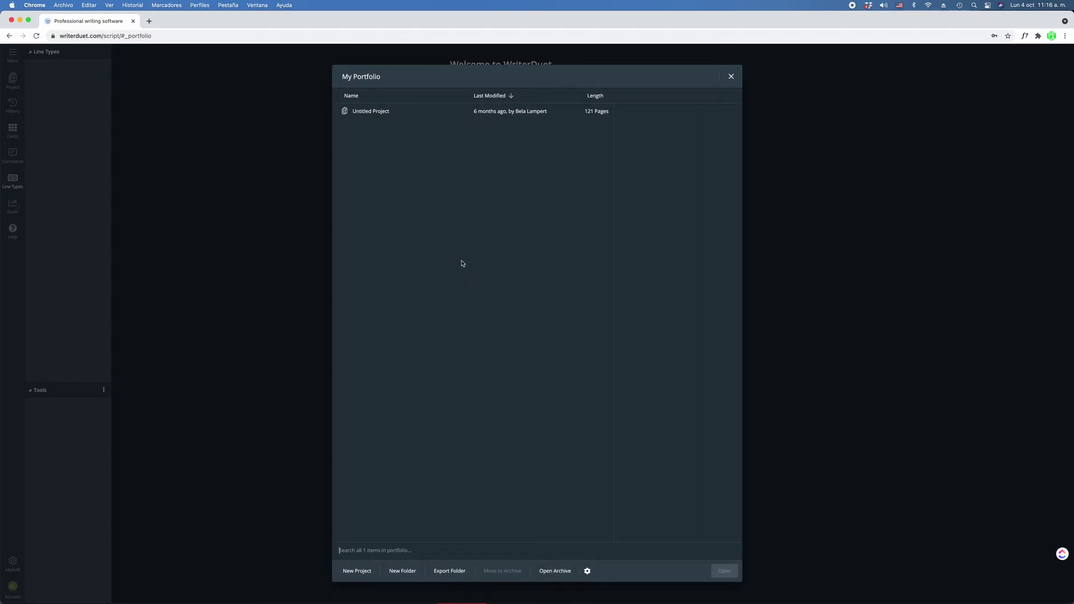
pyautogui.click(357, 573)
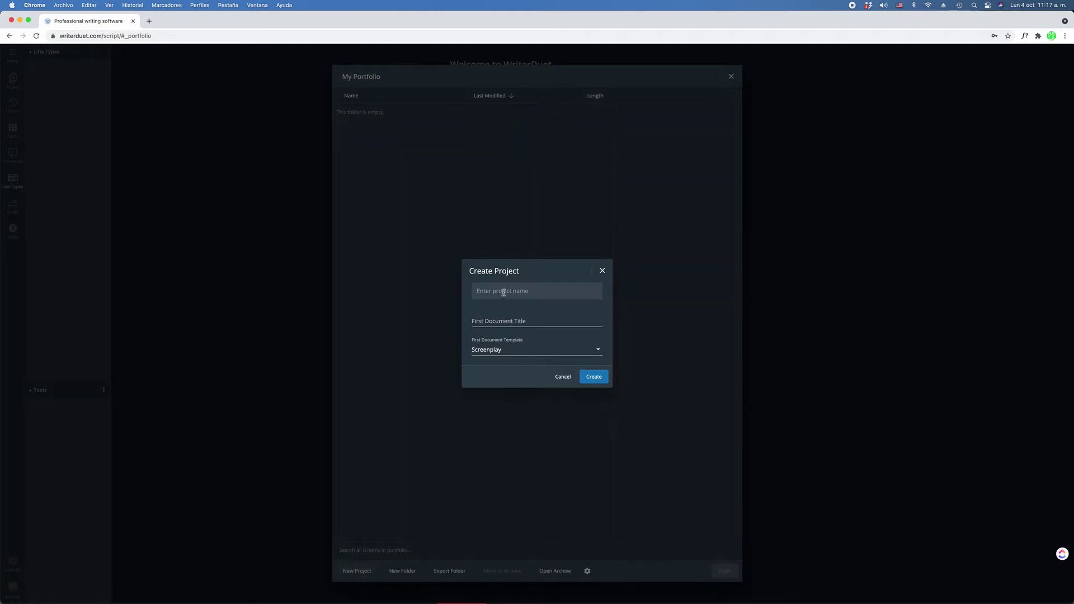
pyautogui.write('Project Name')
pyautogui.click(503, 316)
pyautogui.write('F')
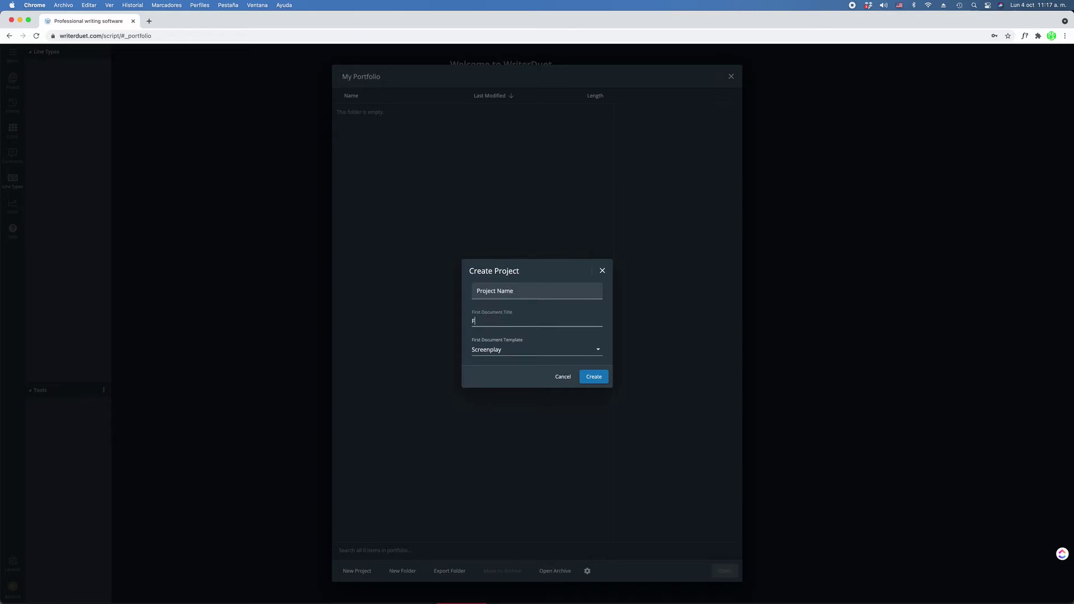
pyautogui.write('irst Document Name')
pyautogui.click(509, 351)
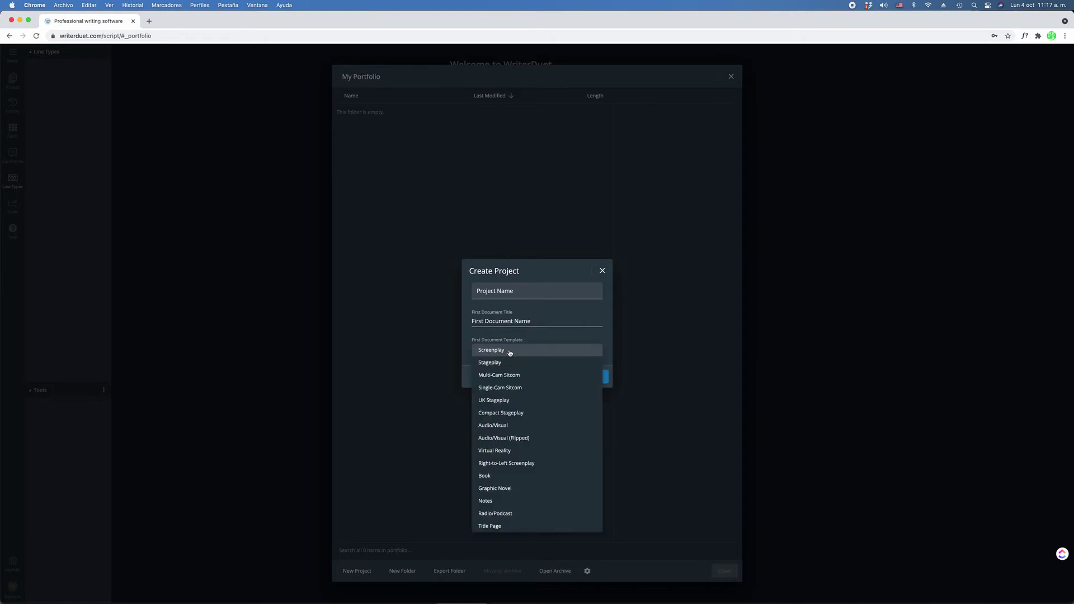
pyautogui.click(509, 350)
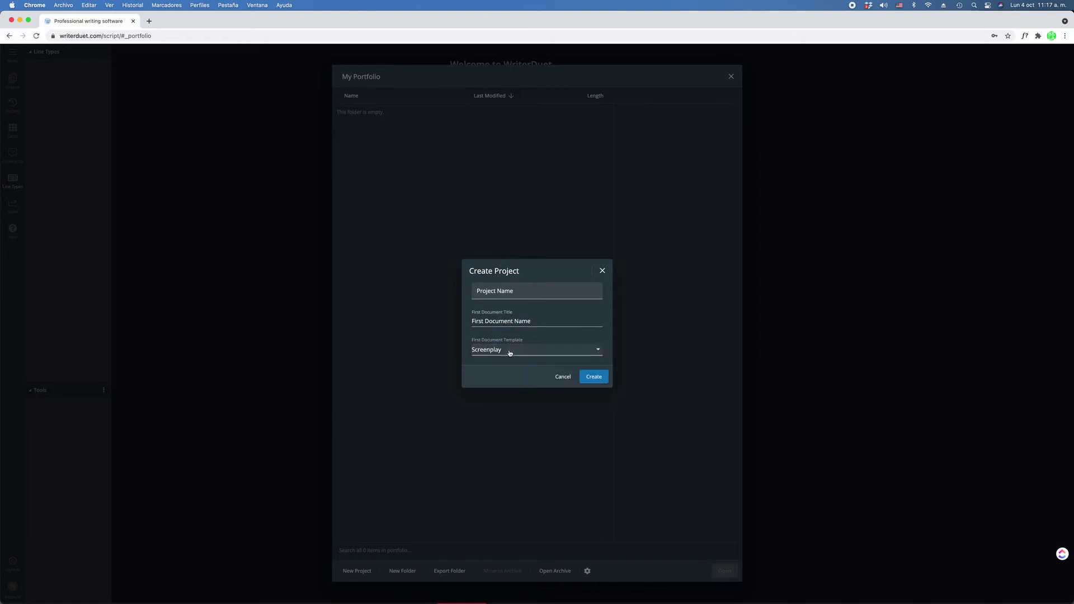
pyautogui.click(591, 376)
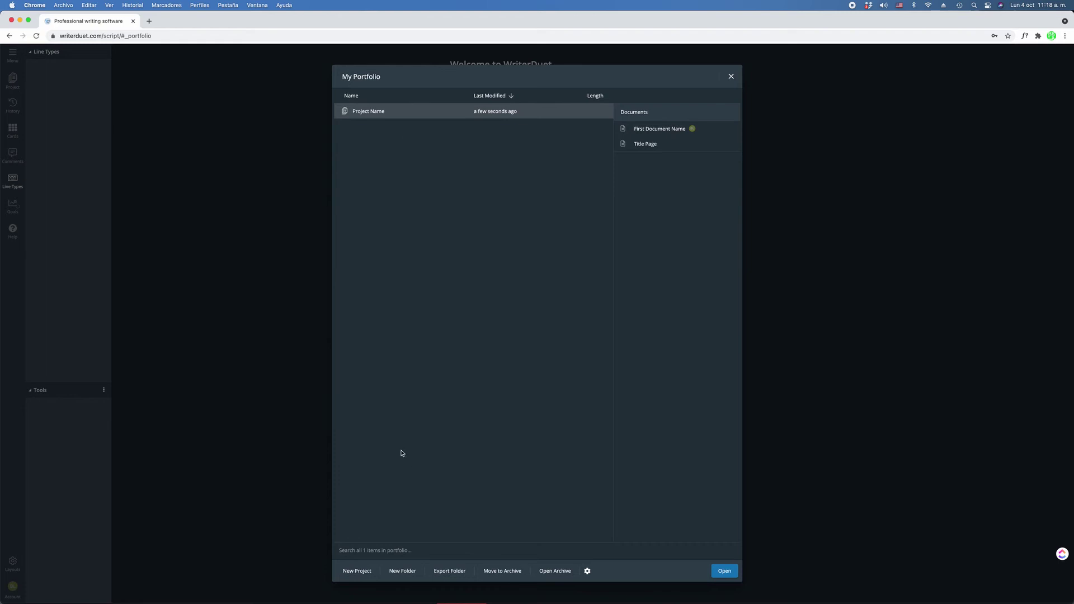
# - Create a folder named "Folder" in My Portfolio, look inside it and return to the portfolio
pyautogui.click(405, 571)
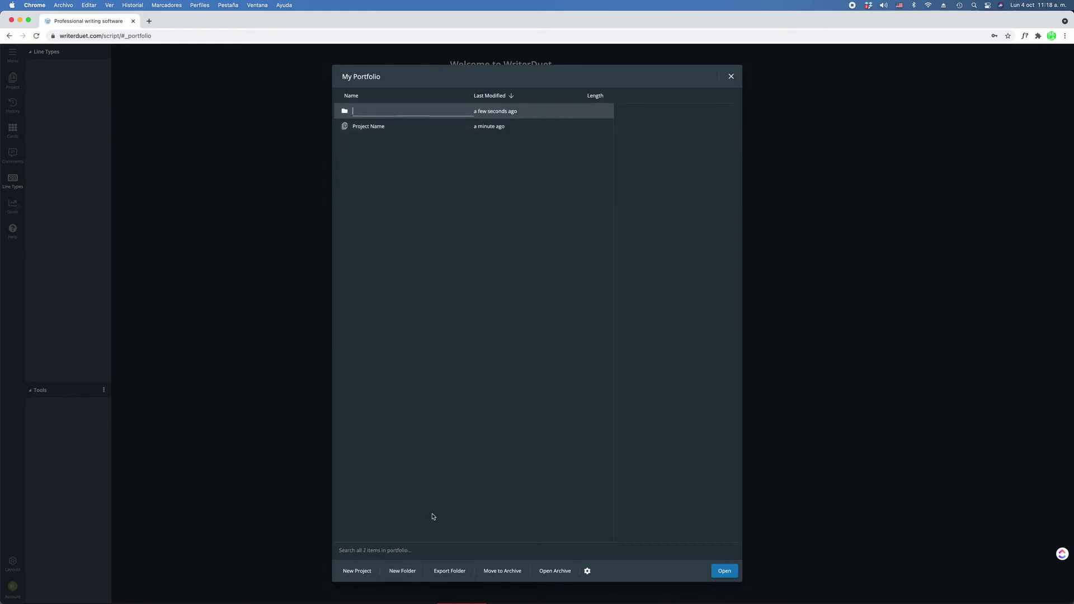
pyautogui.write('Folder')
pyautogui.press('Return')
pyautogui.moveTo(369, 126); pyautogui.dragTo(359, 79)
pyautogui.doubleClick(355, 112)
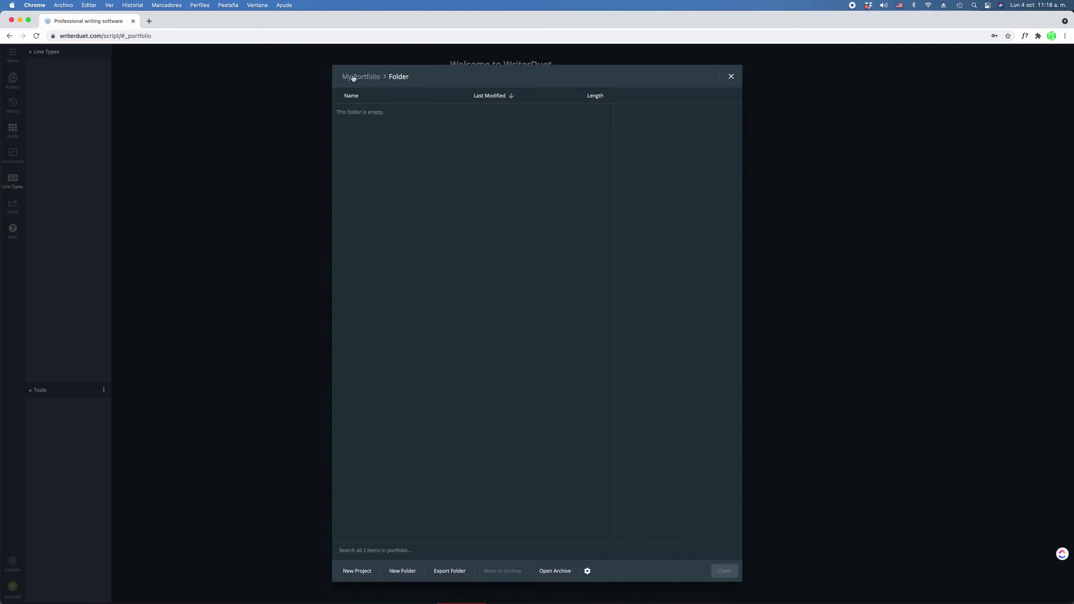
pyautogui.click(354, 78)
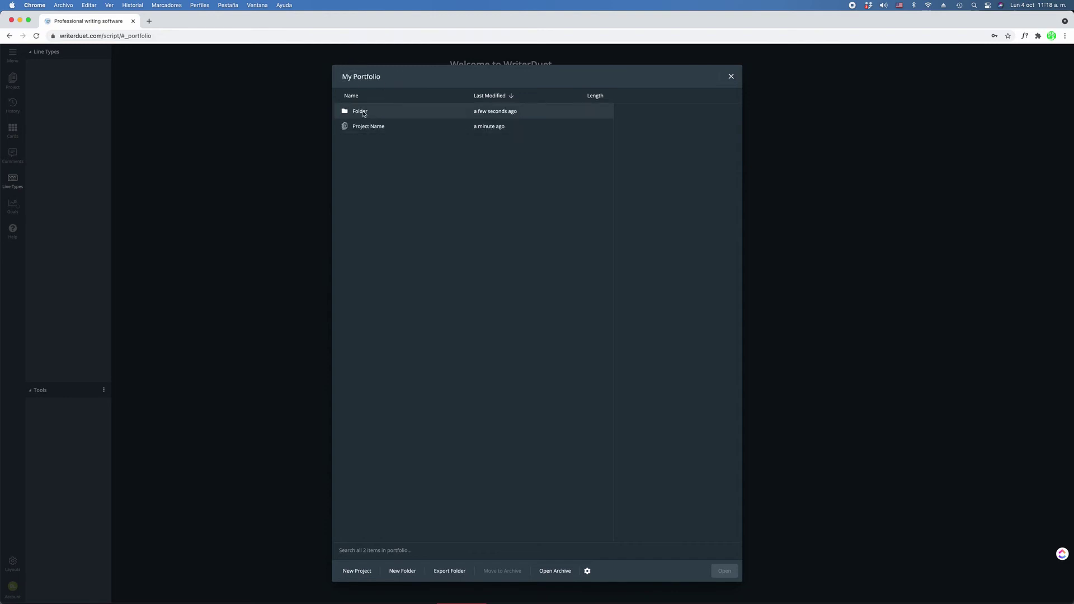
# - Export the portfolio folder as a zip file and check the contents of "Folder"
pyautogui.rightClick(362, 111)
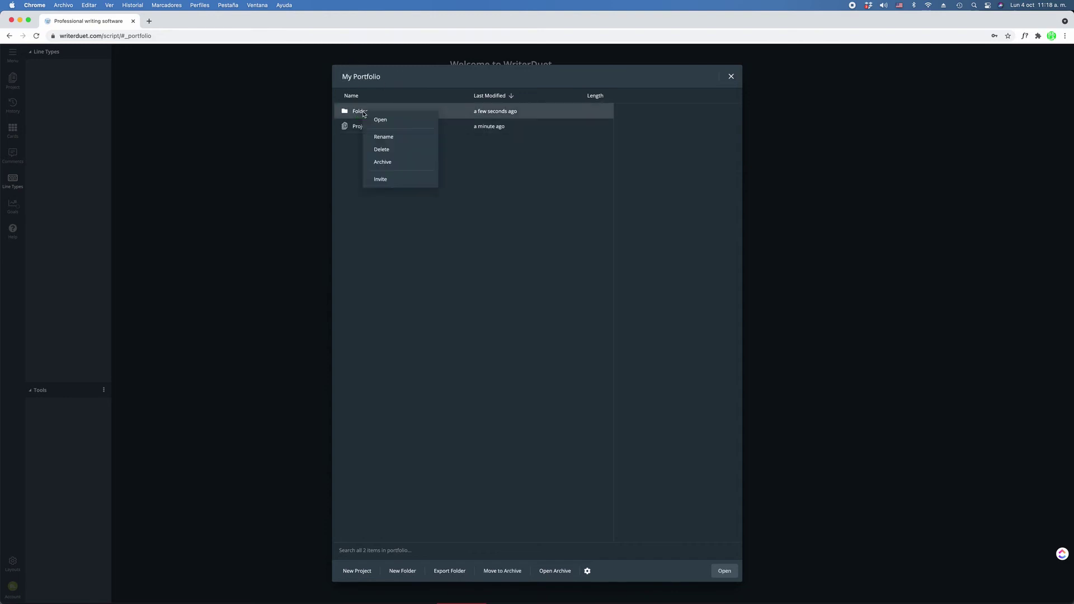
pyautogui.click(399, 222)
pyautogui.click(448, 571)
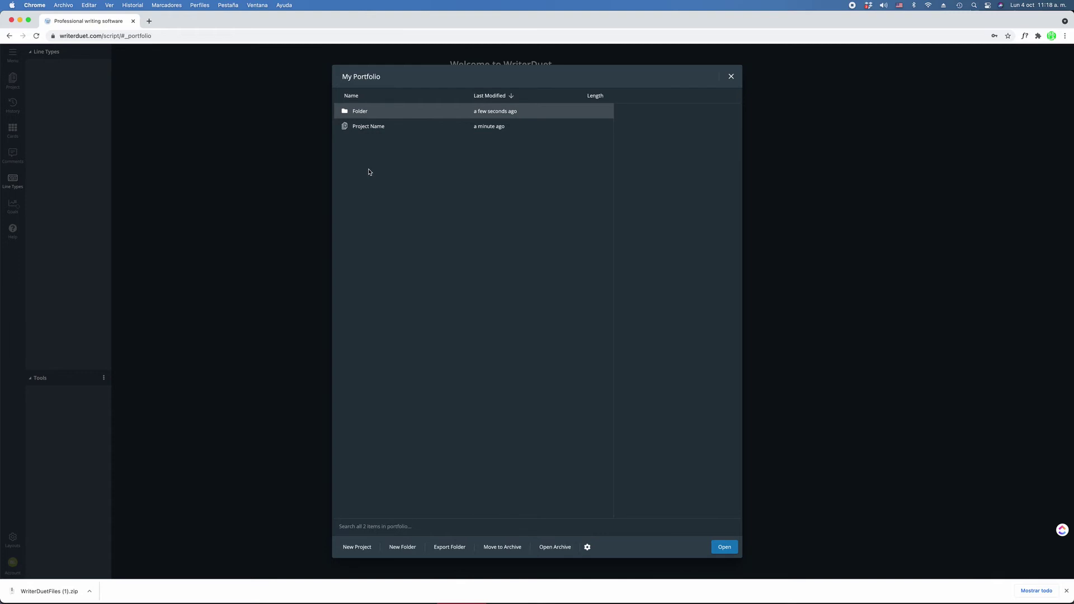
pyautogui.doubleClick(348, 113)
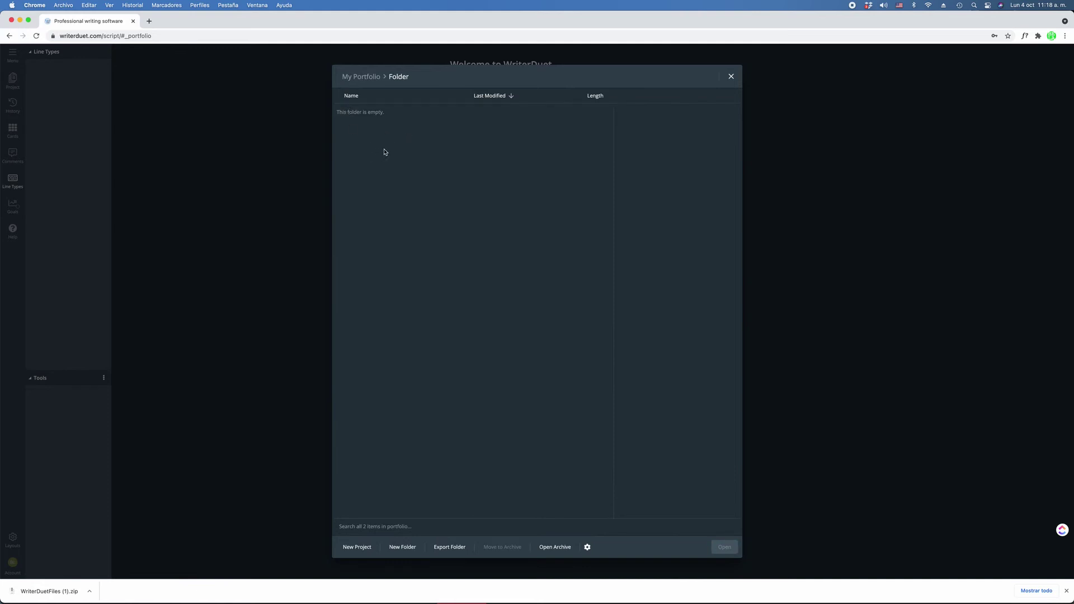
pyautogui.click(358, 77)
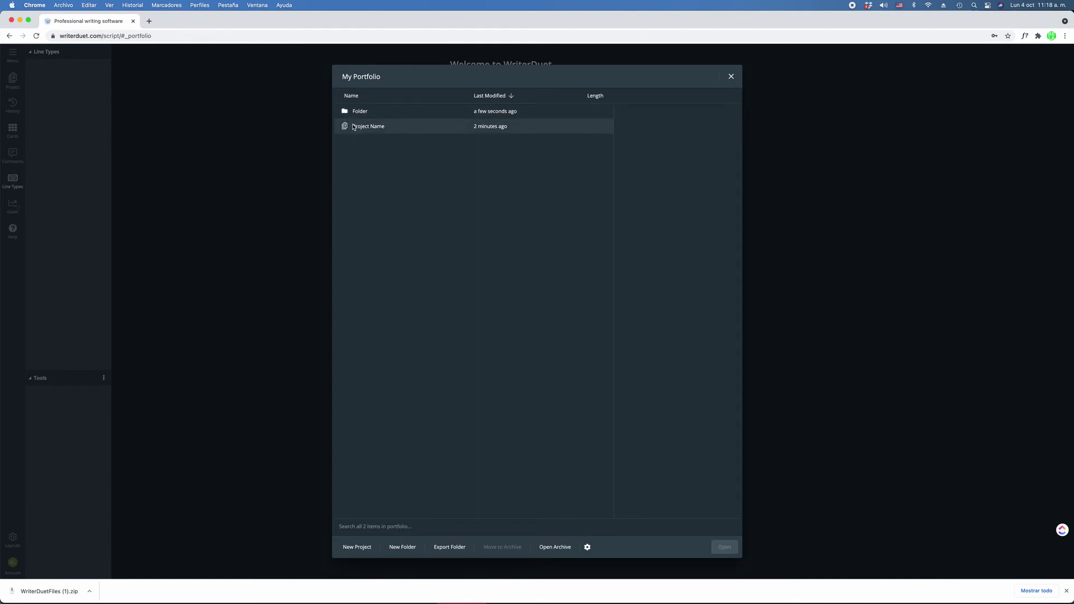
# - Move the project "Project Name" to the archive and open the archive
pyautogui.click(354, 127)
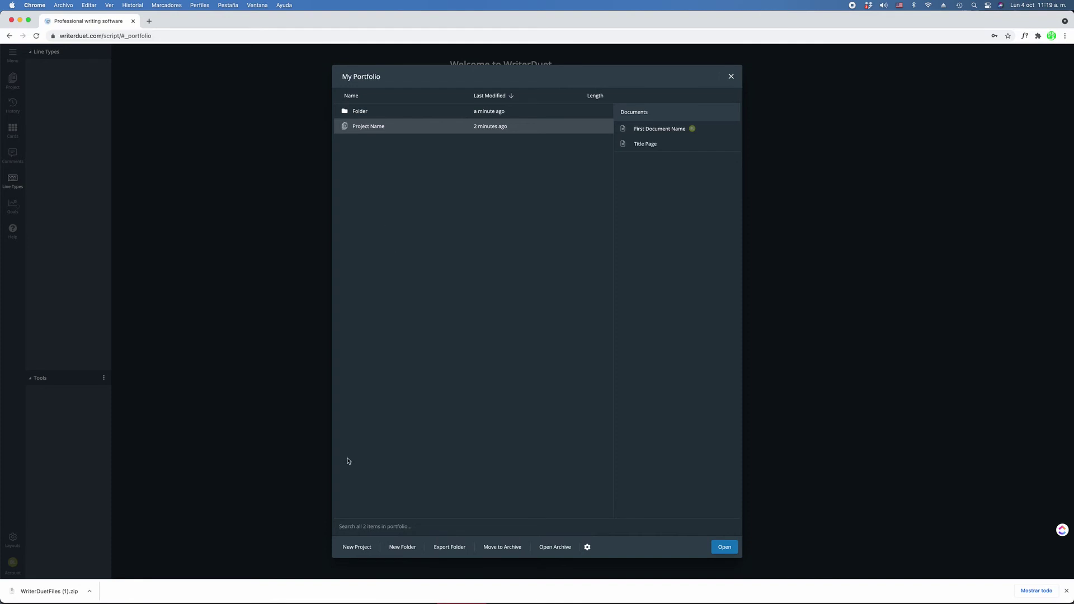
pyautogui.click(503, 548)
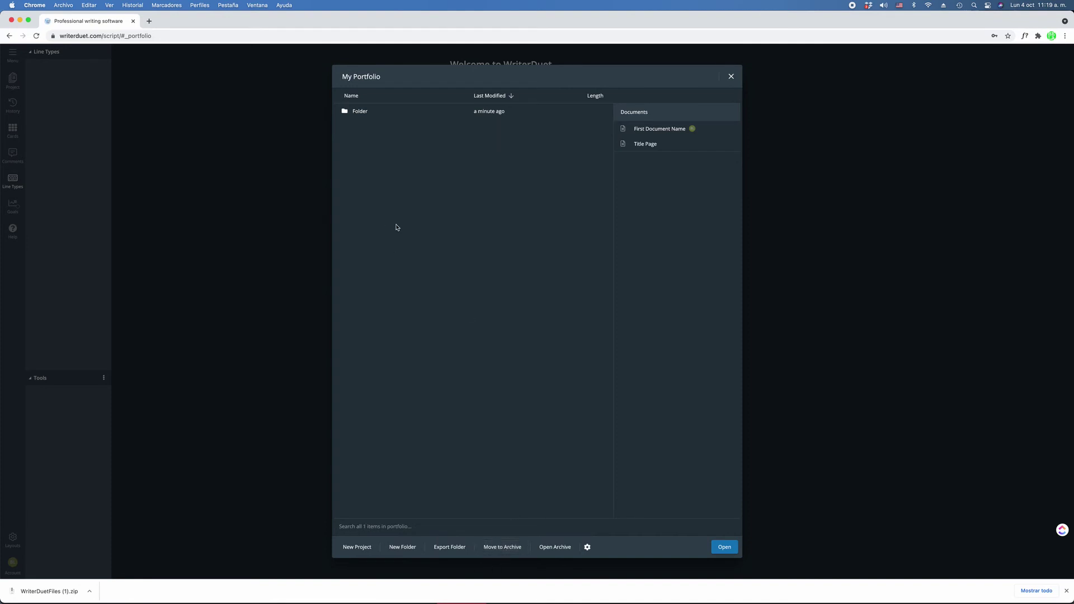
pyautogui.click(555, 547)
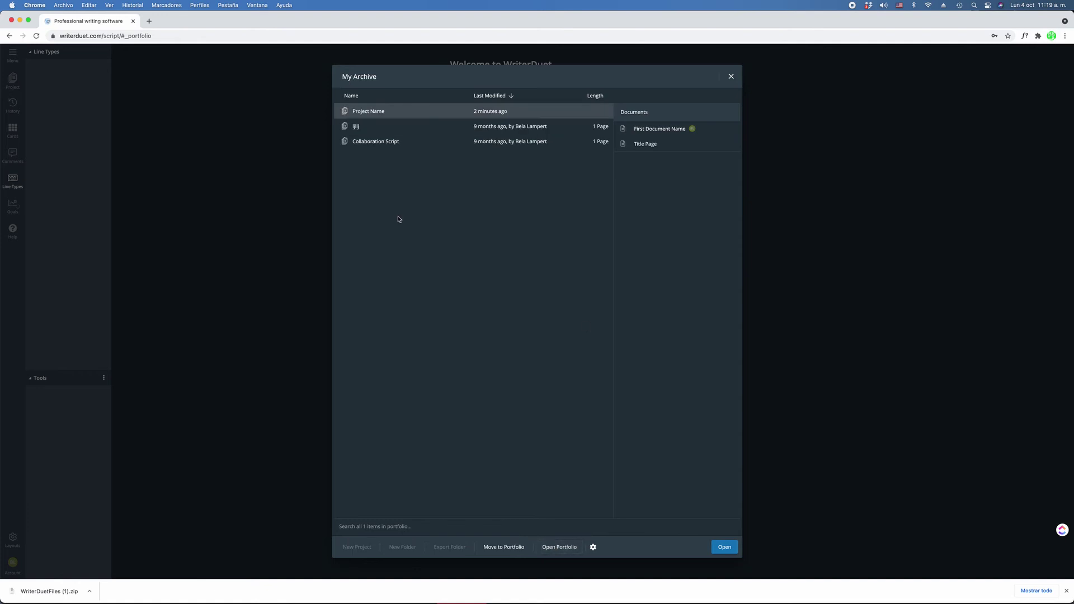
# - Restore the archived project "Project Name" to the portfolio and return to My Portfolio
pyautogui.rightClick(362, 112)
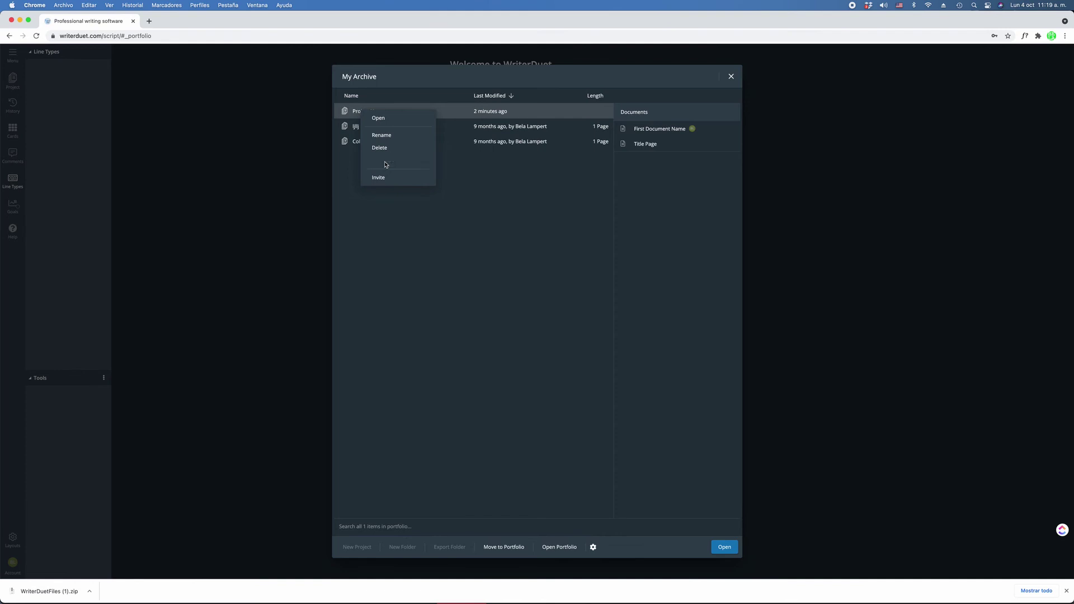
pyautogui.click(386, 161)
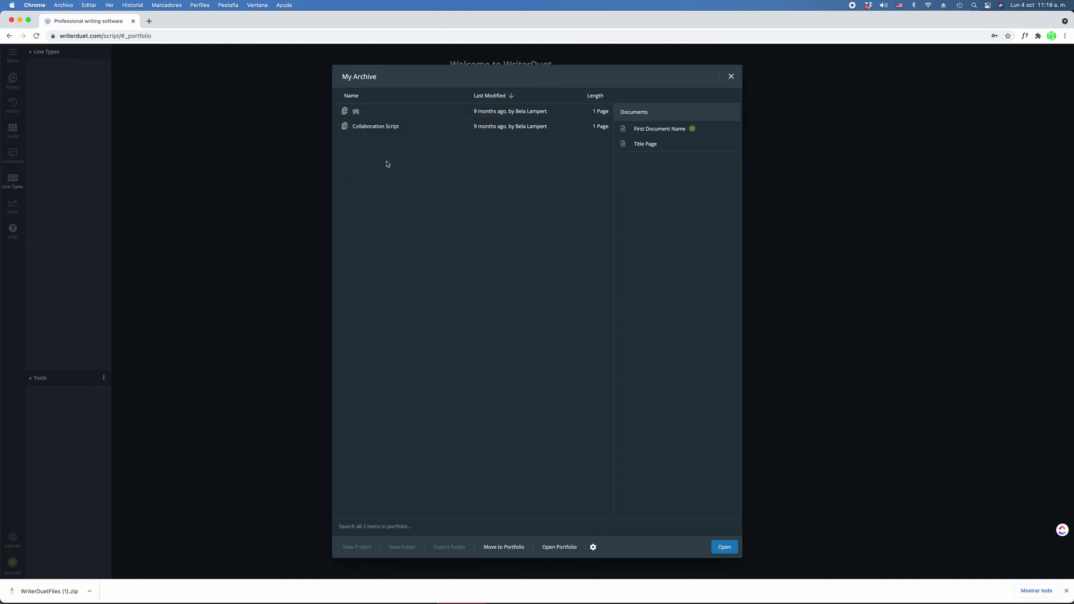
pyautogui.click(560, 547)
pyautogui.rightClick(361, 128)
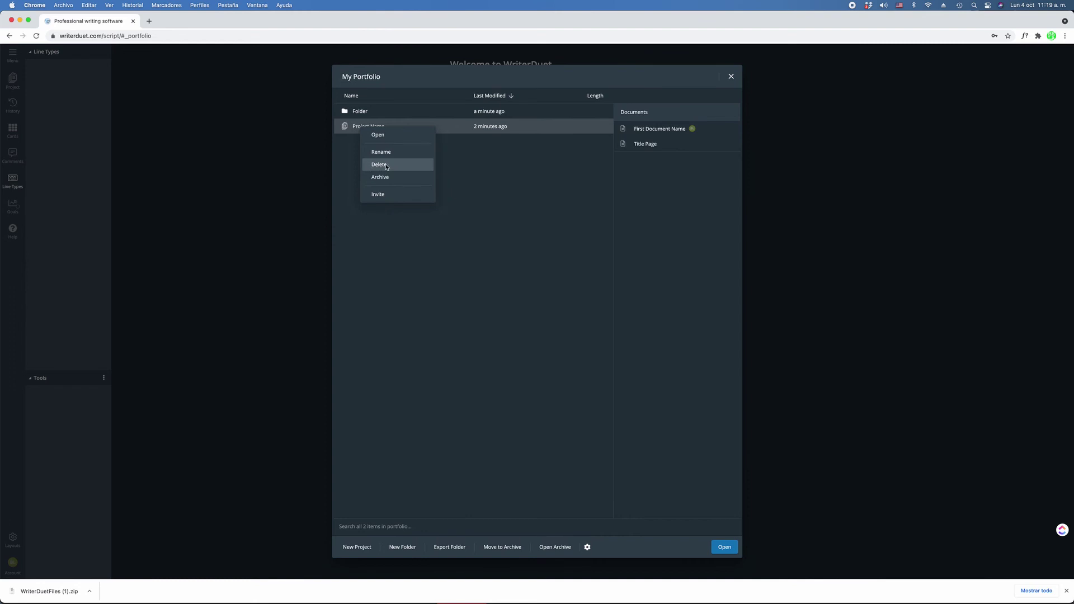
pyautogui.click(470, 162)
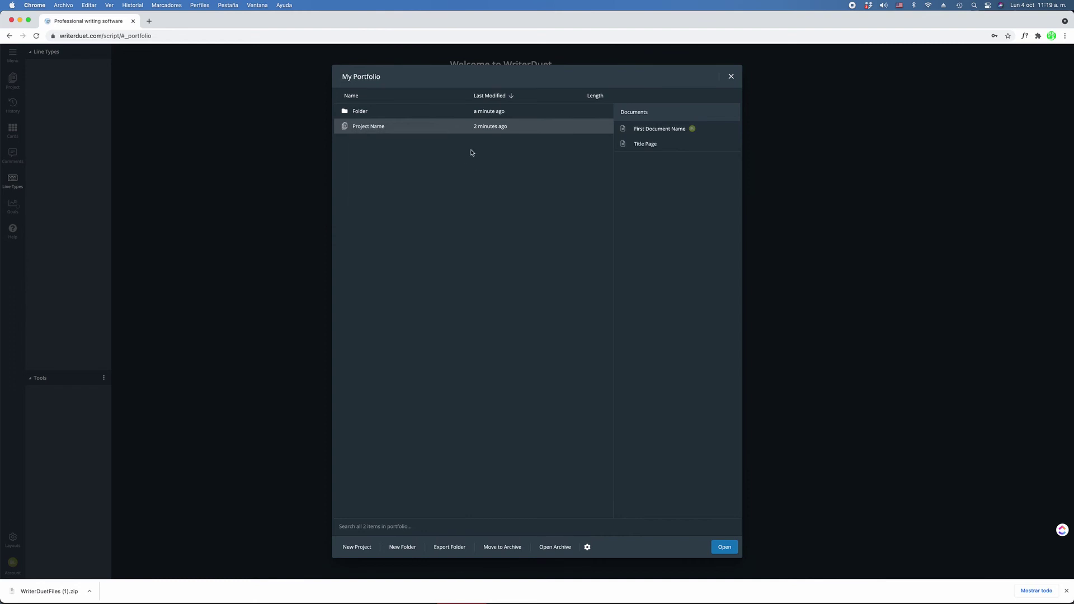
pyautogui.scroll(5, 550, 512)
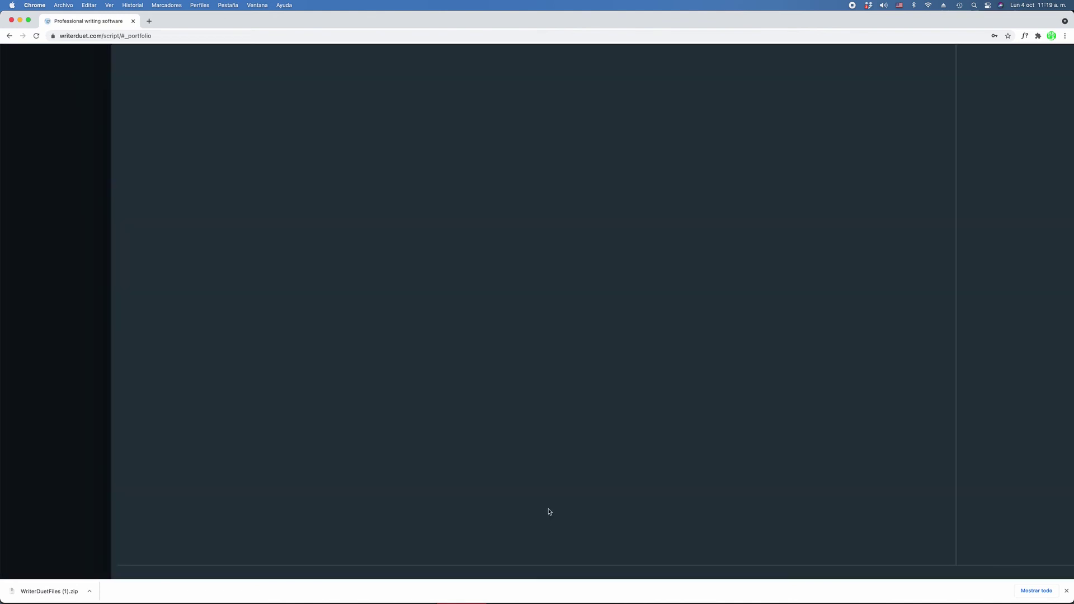
pyautogui.scroll(-5, 550, 510)
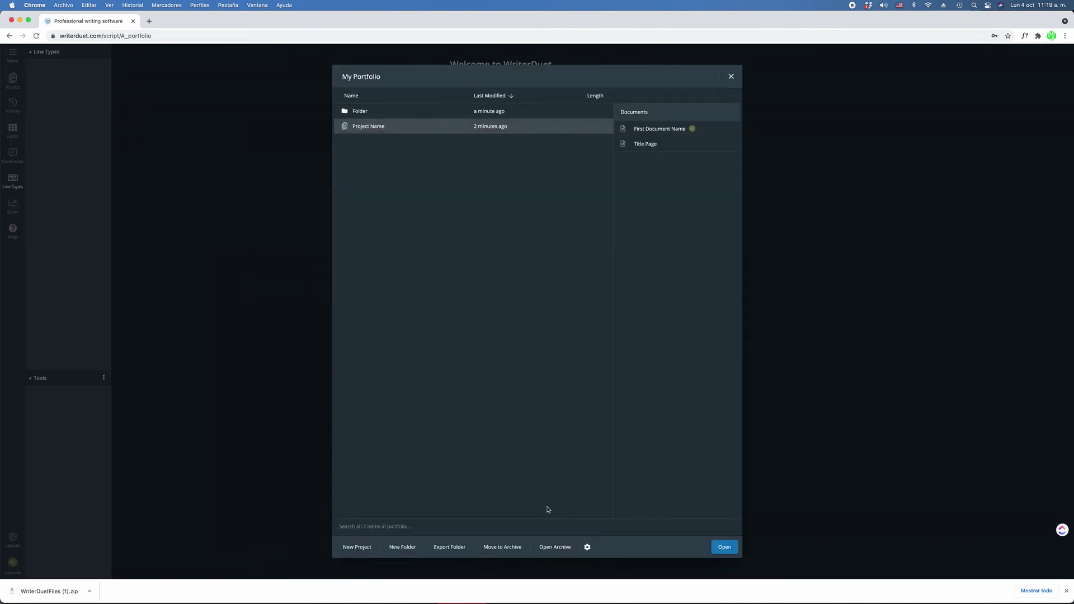
# - Hide the documents in the portfolio through its settings and show them again
pyautogui.click(587, 546)
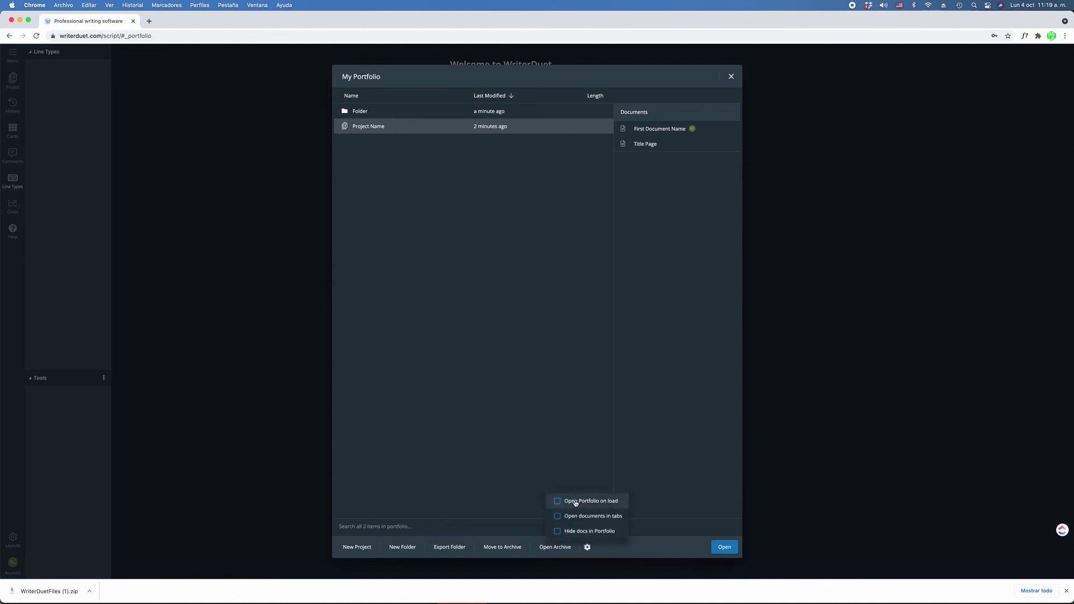
pyautogui.click(591, 530)
pyautogui.click(590, 531)
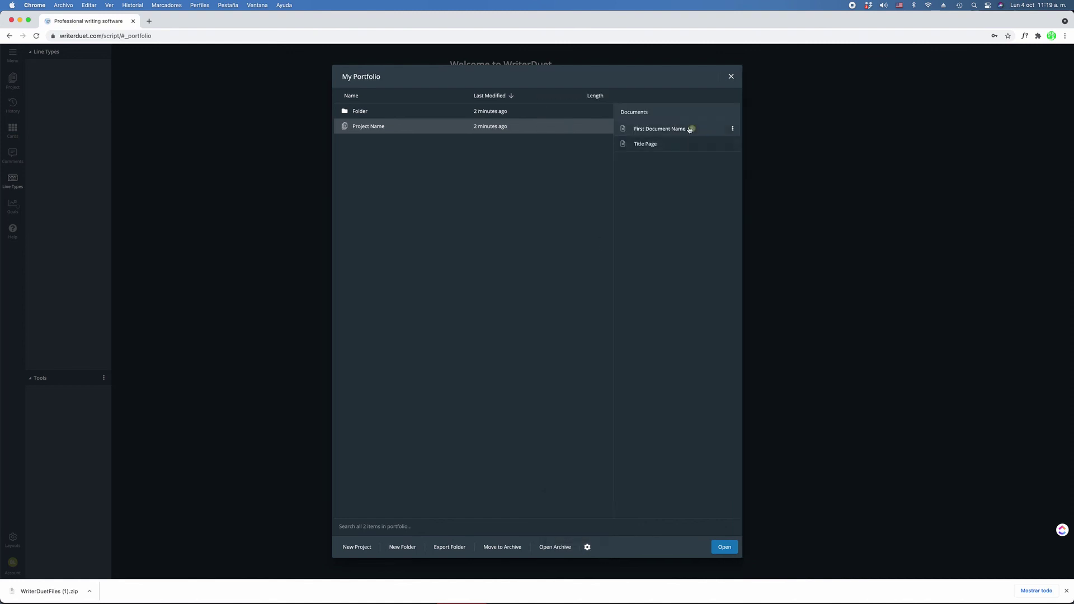
pyautogui.click(733, 130)
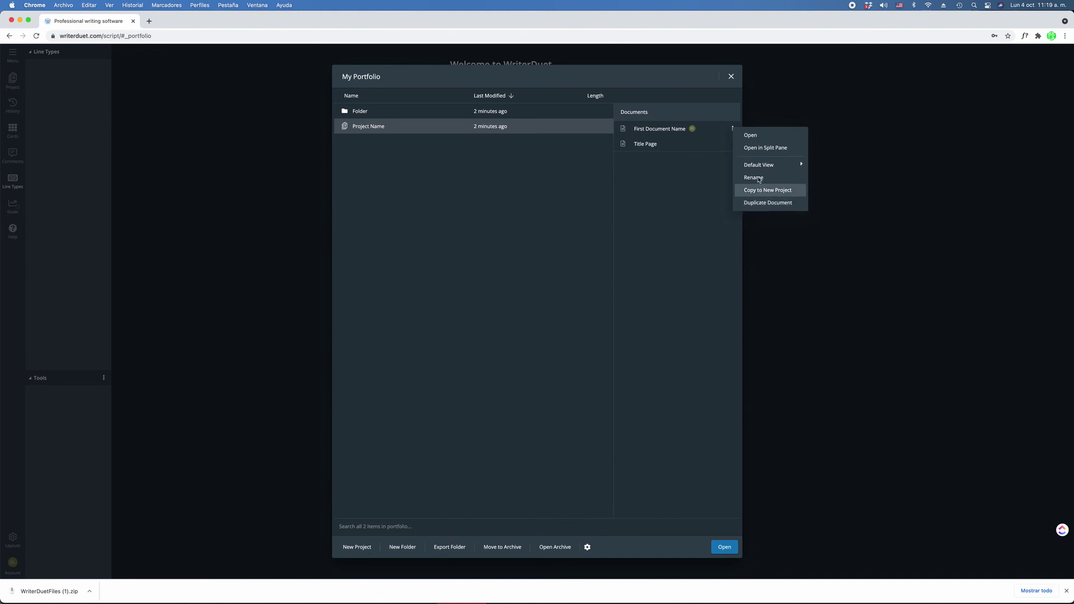
pyautogui.moveTo(760, 166)
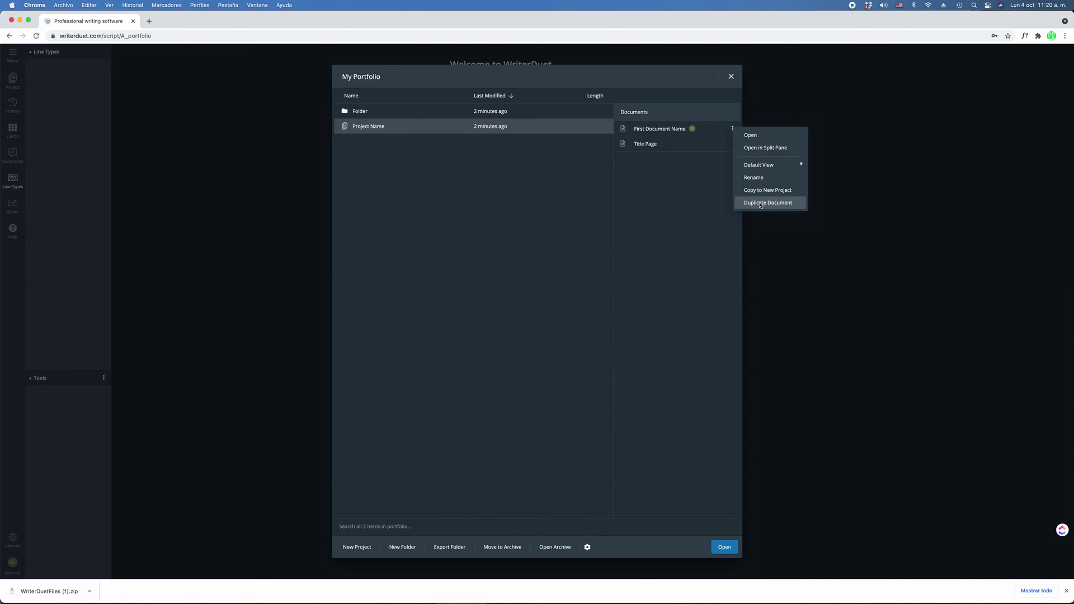
pyautogui.click(686, 197)
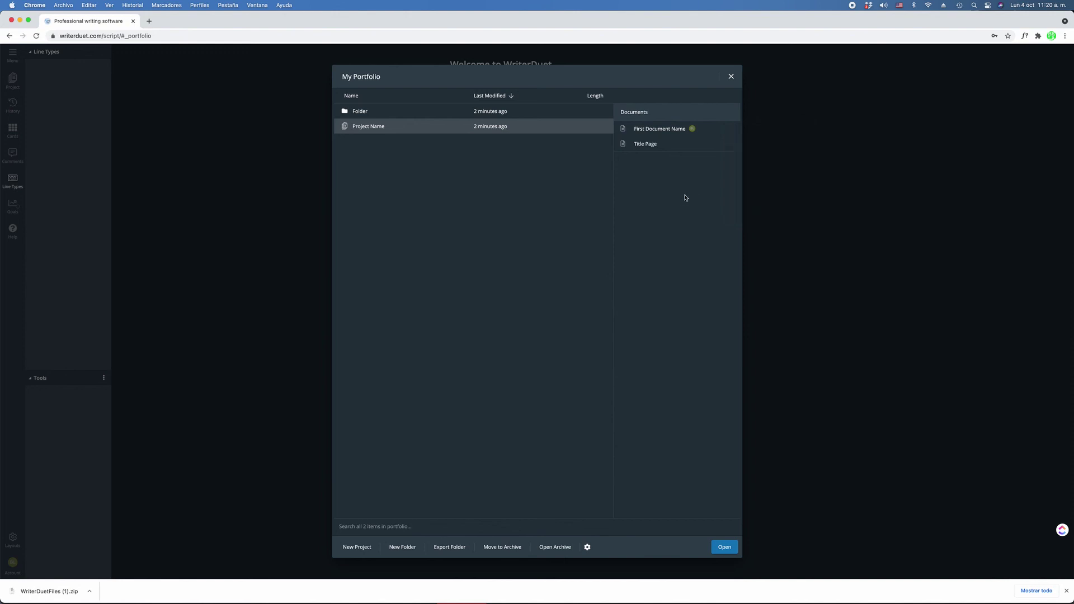